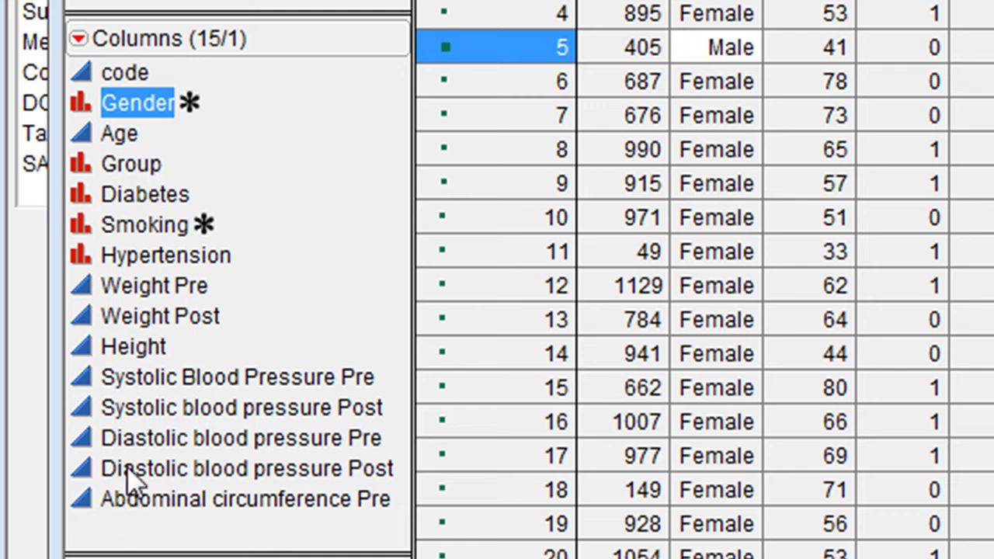
Step: Run a Fit Y by X analysis with Height as the response and Gender as the factor
{"action": "left_click", "coordinate": [907, 12]}
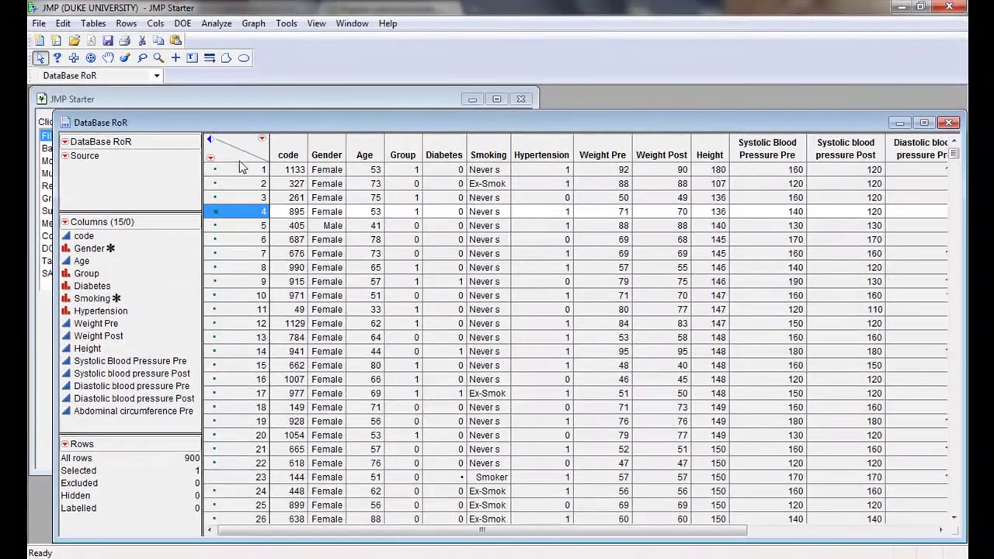
{"action": "left_click", "coordinate": [239, 165]}
{"action": "left_click", "coordinate": [217, 24]}
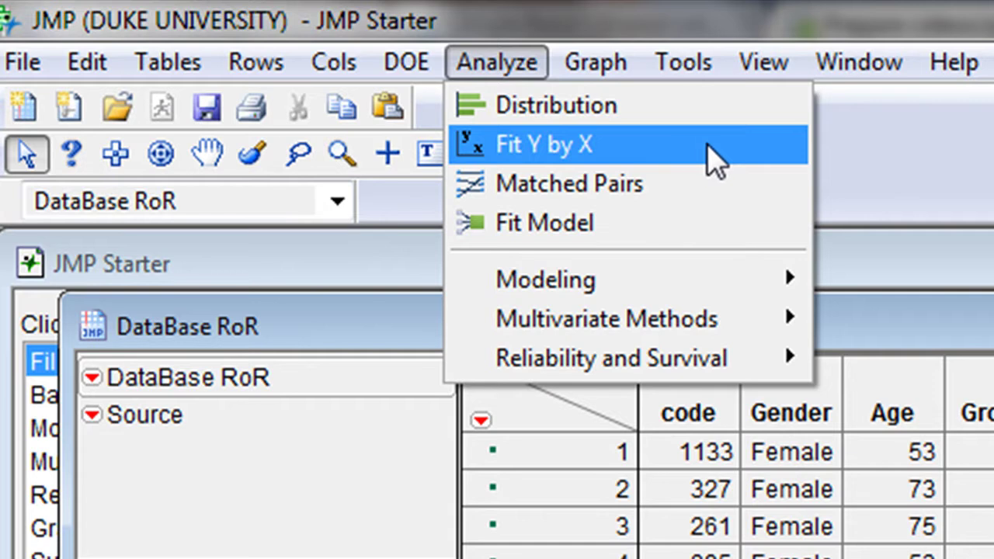
{"action": "left_click", "coordinate": [717, 159]}
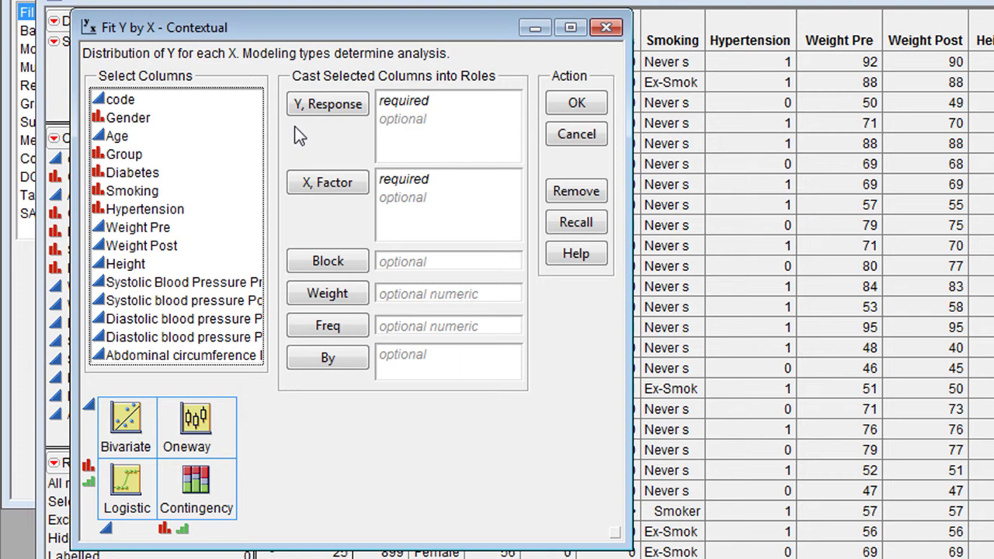
{"action": "left_click", "coordinate": [146, 125]}
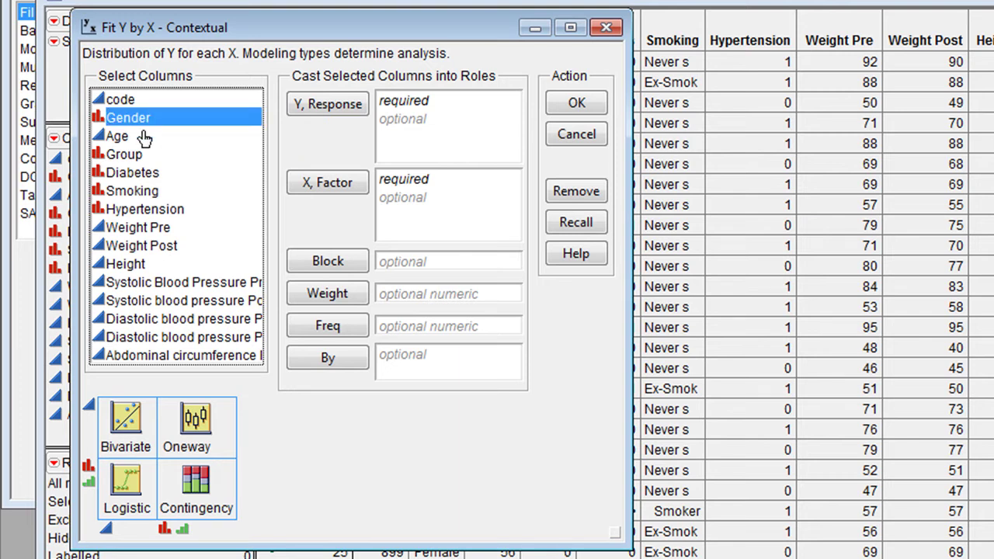
{"action": "left_click", "coordinate": [346, 192]}
{"action": "left_click", "coordinate": [122, 265]}
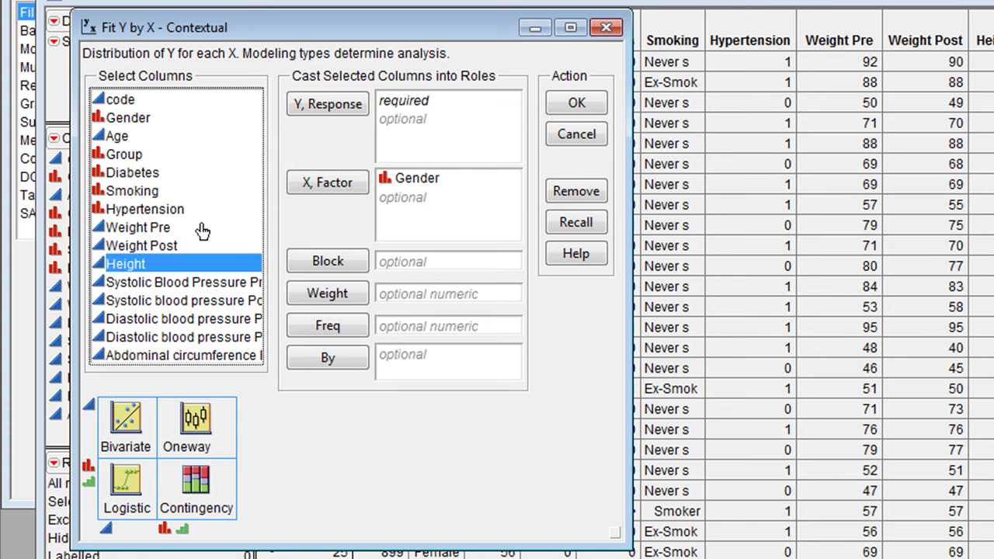
{"action": "left_click", "coordinate": [350, 110]}
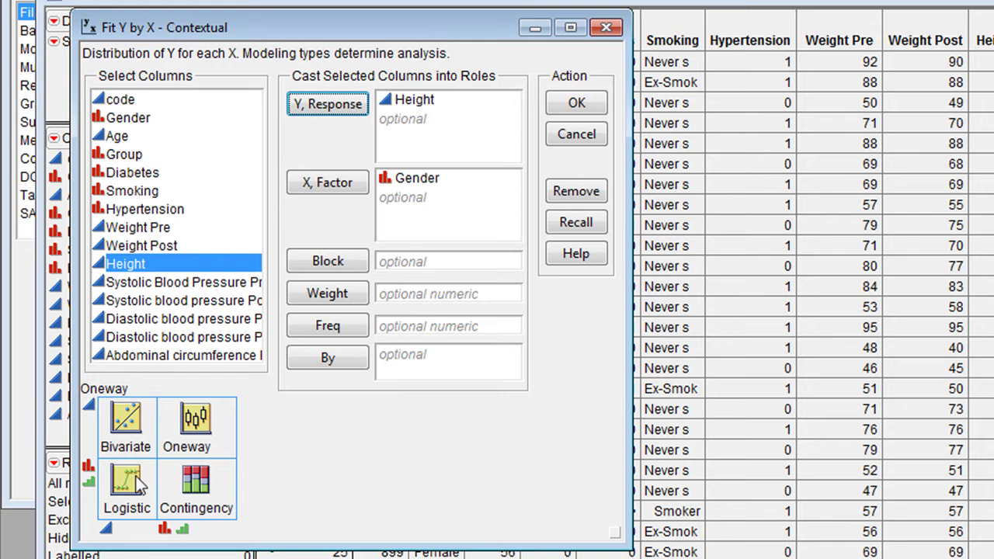
{"action": "left_click", "coordinate": [579, 104]}
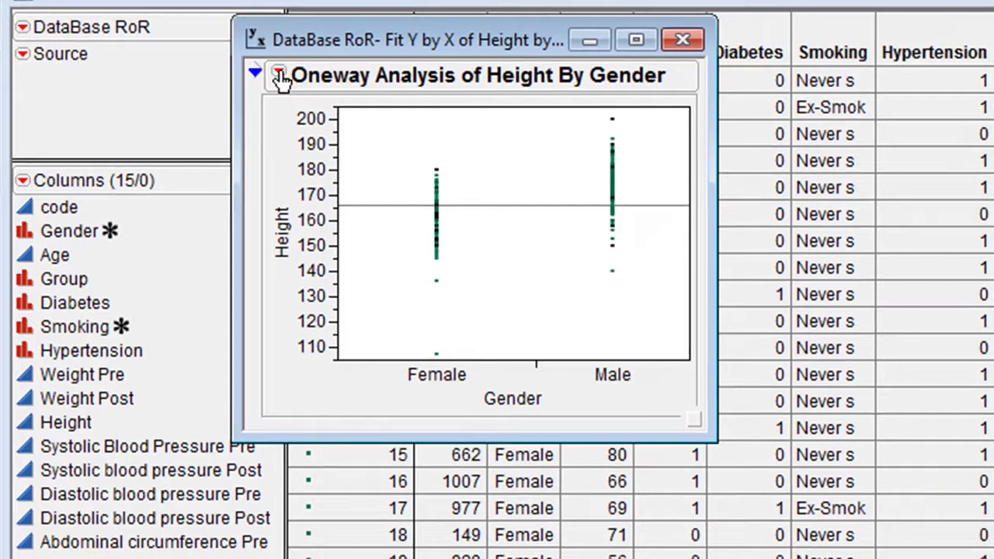
{"action": "left_click", "coordinate": [298, 86]}
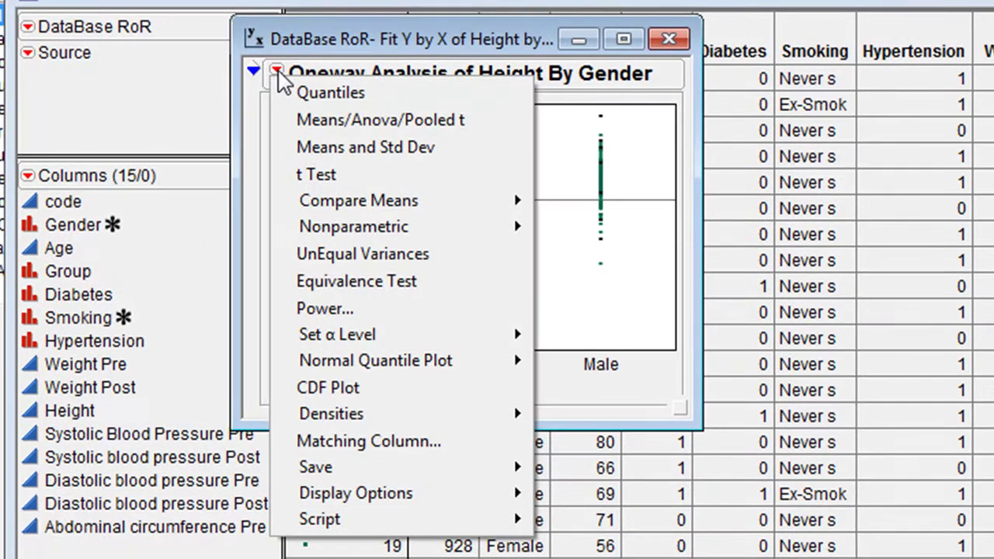
{"action": "mouse_move", "coordinate": [465, 499]}
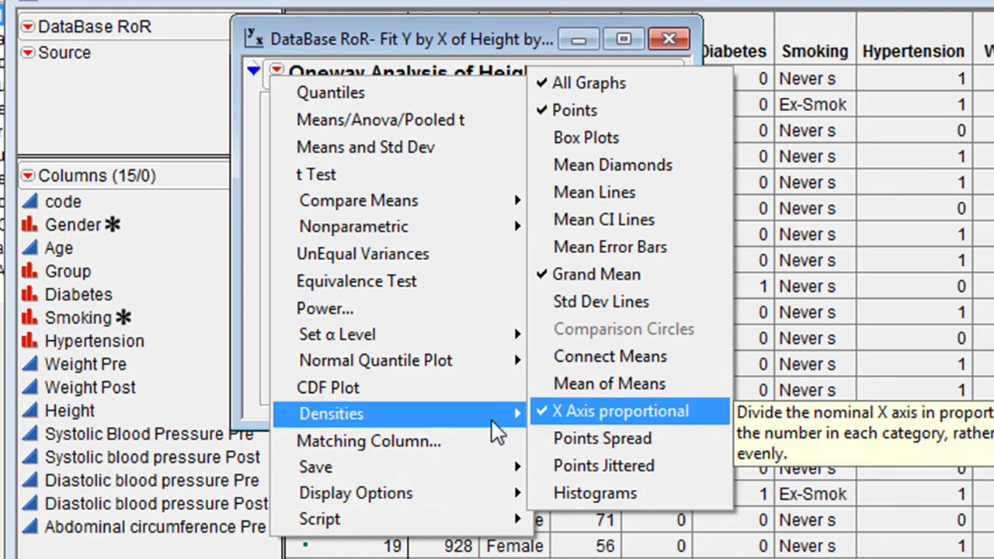
{"action": "left_click", "coordinate": [245, 344]}
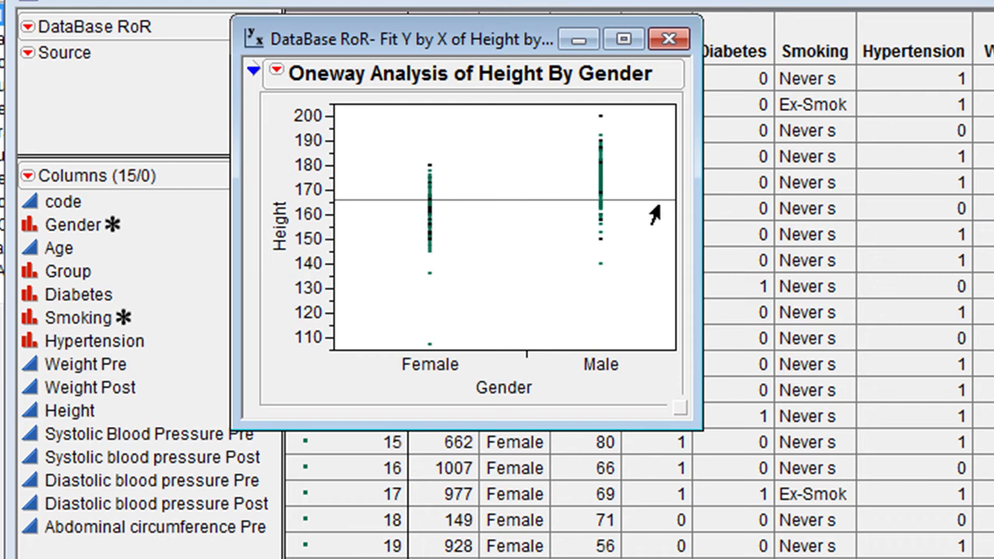
Step: Hide the grand mean line and display box plots in the Height by Gender graph
{"action": "left_click", "coordinate": [276, 72]}
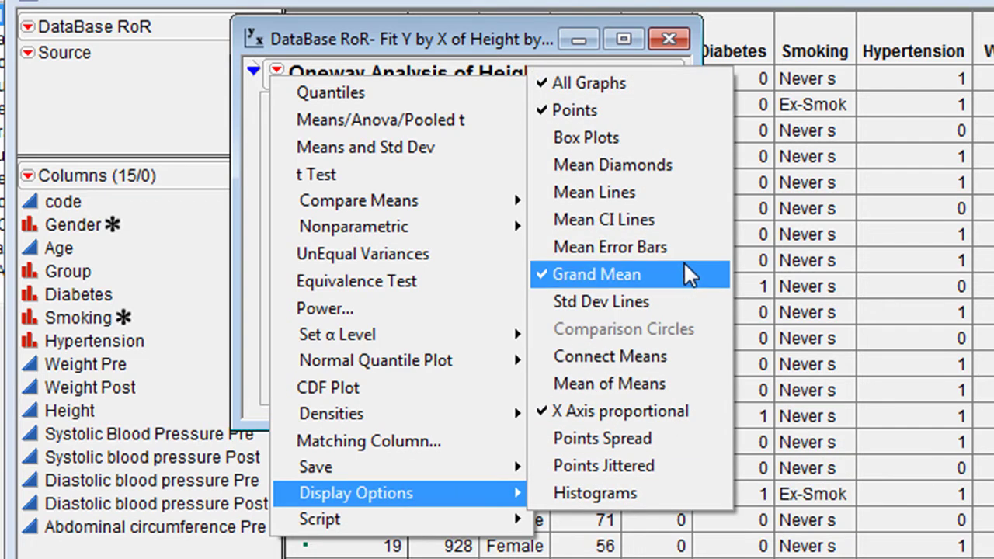
{"action": "left_click", "coordinate": [650, 272]}
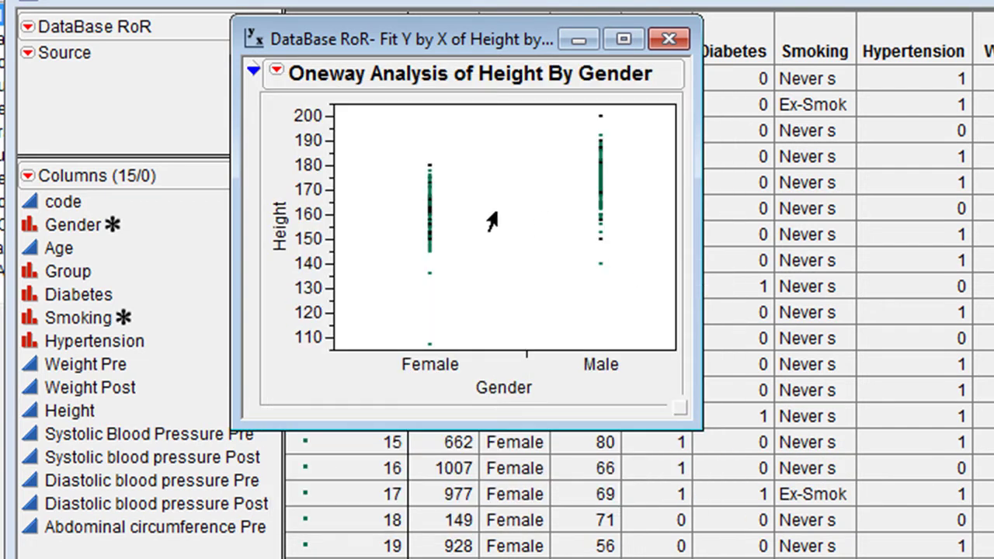
{"action": "left_click", "coordinate": [278, 76]}
{"action": "mouse_move", "coordinate": [454, 491]}
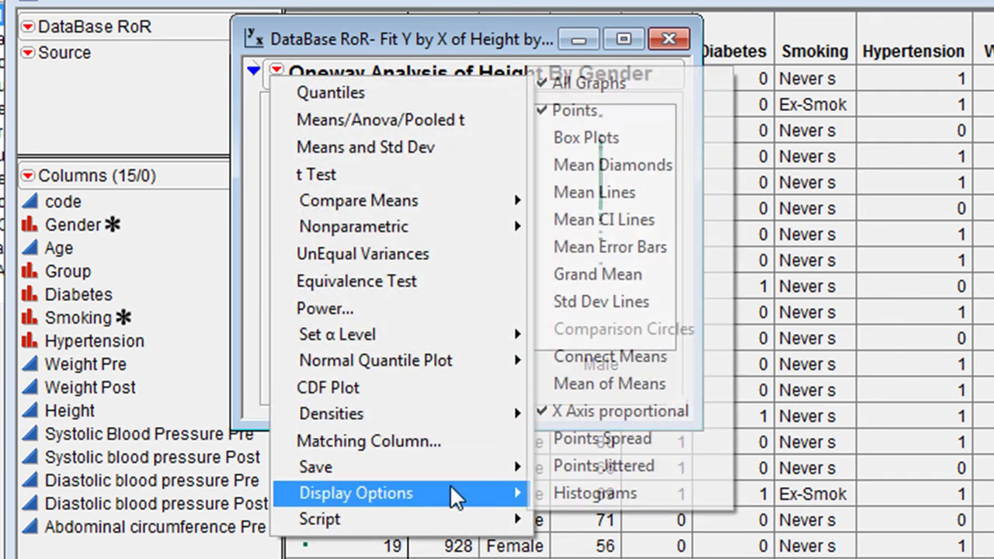
{"action": "left_click", "coordinate": [651, 138]}
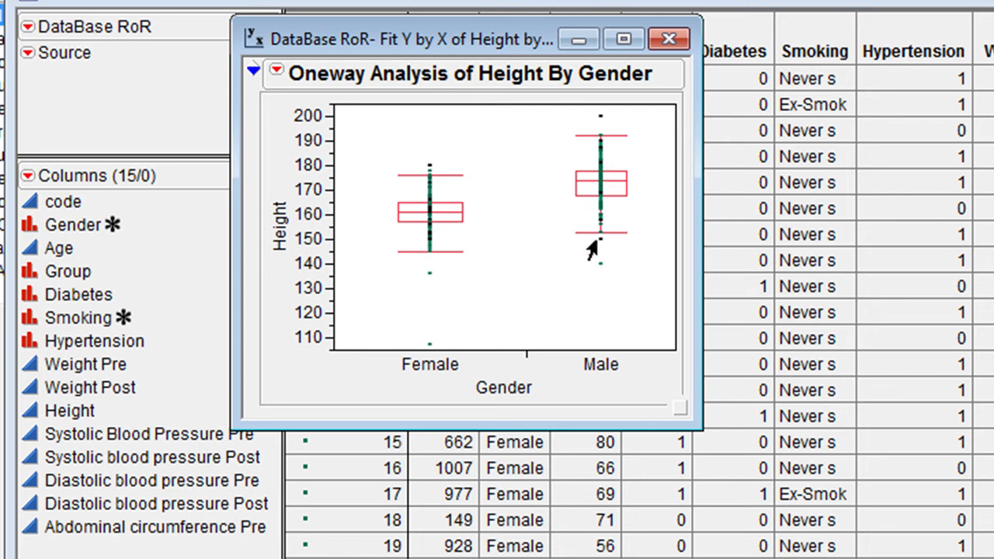
Step: Hide the individual data points so that the graph displays only the box plots
{"action": "left_click", "coordinate": [276, 71]}
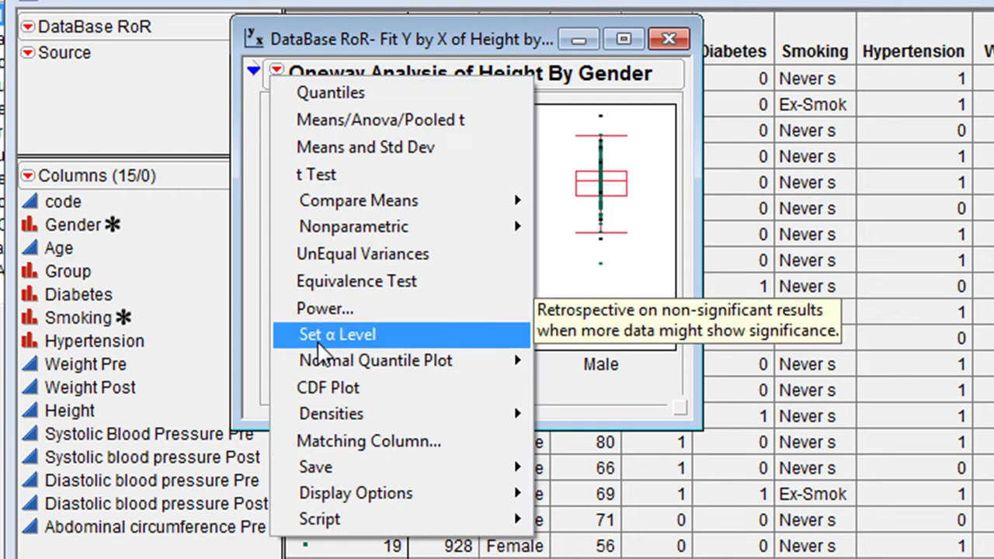
{"action": "mouse_move", "coordinate": [501, 495]}
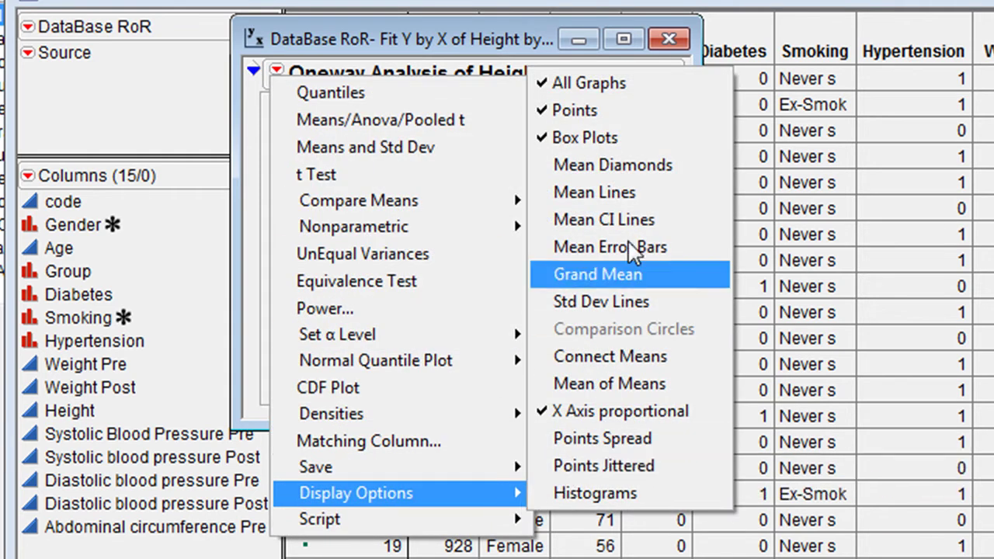
{"action": "left_click", "coordinate": [630, 110]}
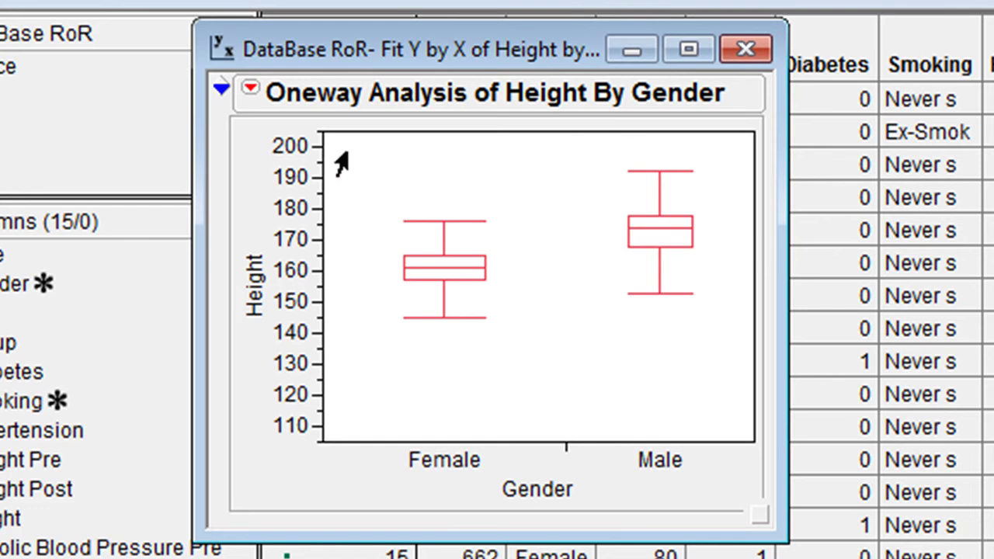
Step: Set the graph's line width scale to 2.0
{"action": "right_click", "coordinate": [355, 159]}
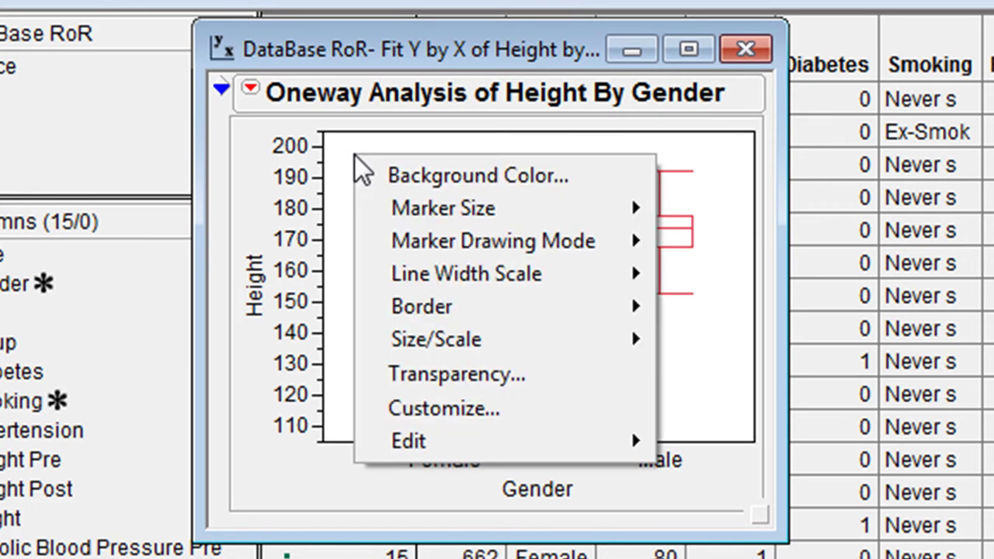
{"action": "mouse_move", "coordinate": [631, 278]}
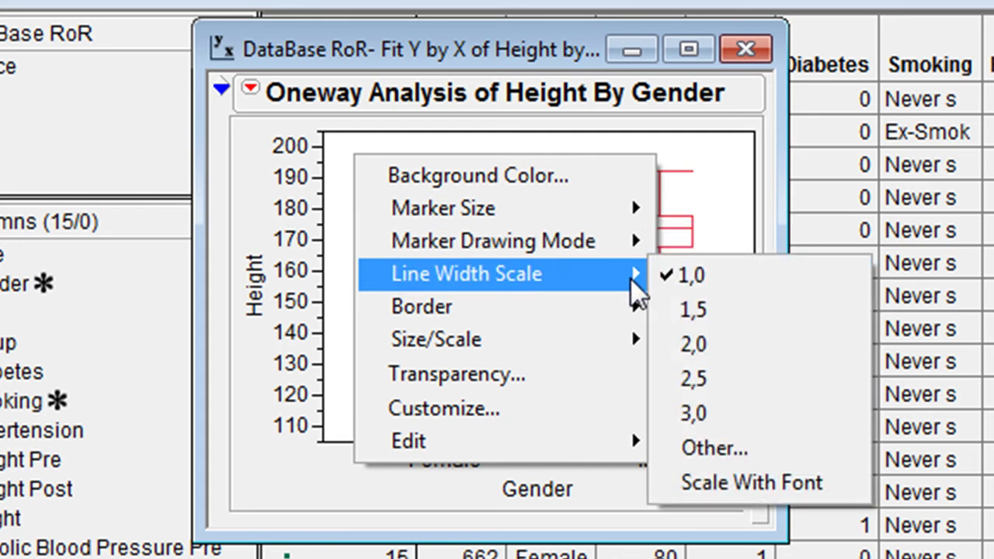
{"action": "left_click", "coordinate": [721, 339]}
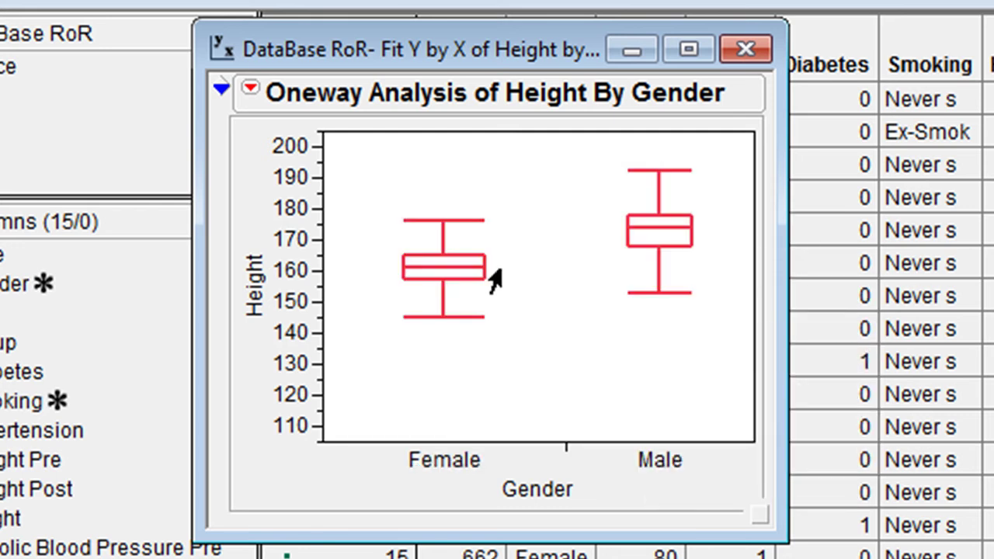
Step: Remove the top and right borders from the graph frame
{"action": "right_click", "coordinate": [348, 161]}
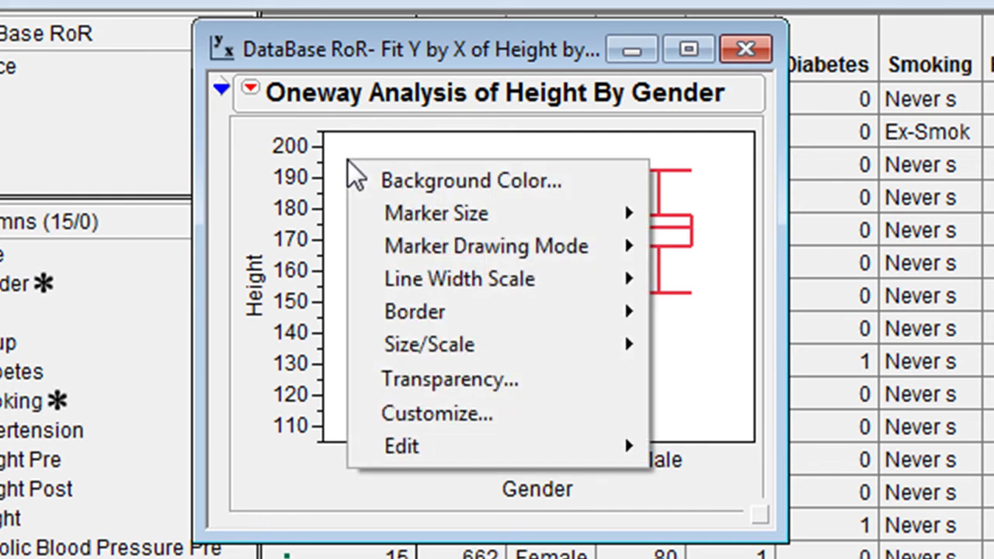
{"action": "mouse_move", "coordinate": [580, 311]}
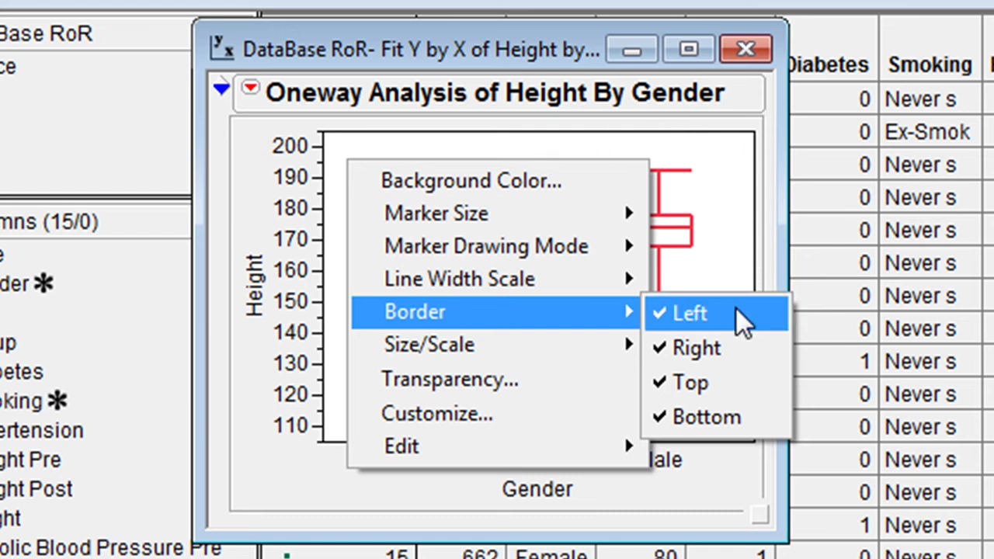
{"action": "left_click", "coordinate": [696, 384]}
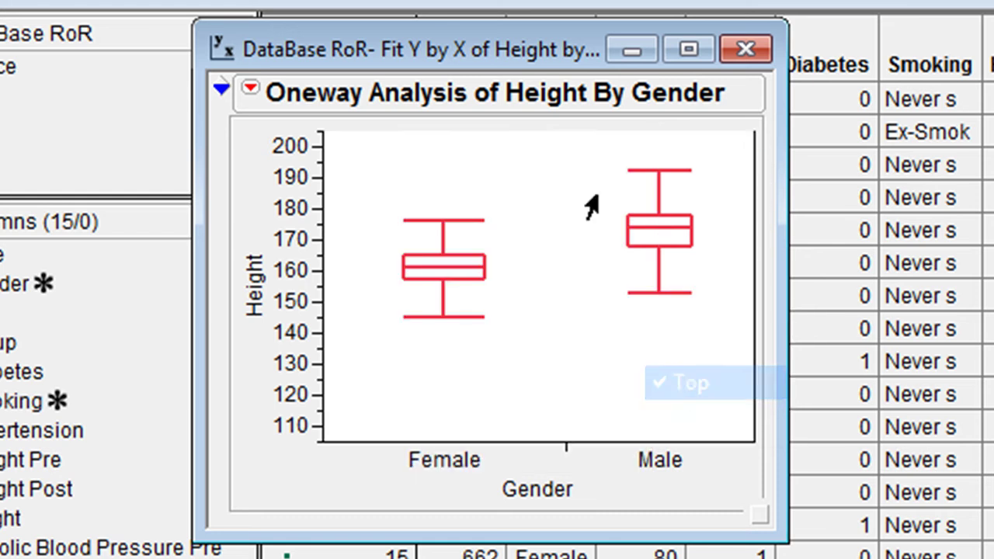
{"action": "right_click", "coordinate": [355, 194]}
{"action": "mouse_move", "coordinate": [568, 347]}
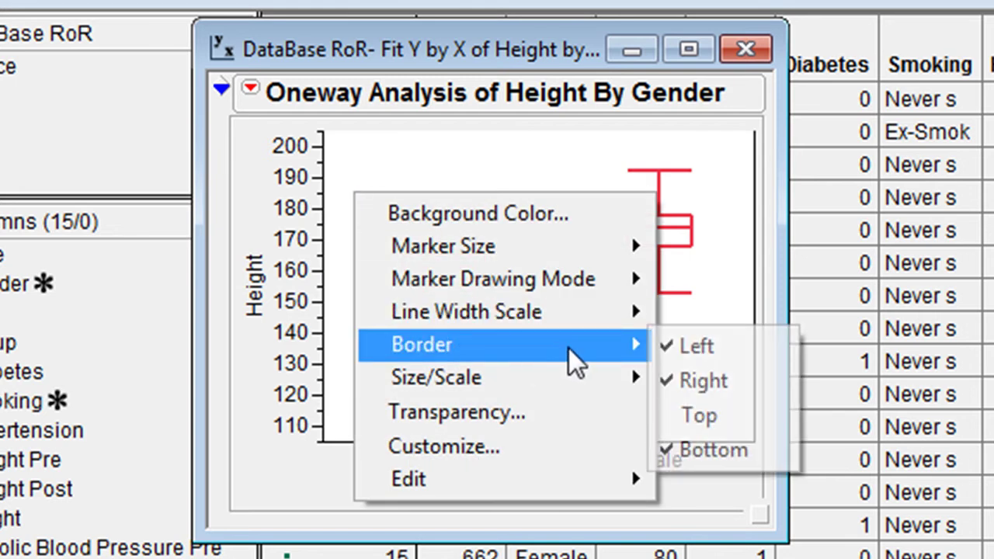
{"action": "left_click", "coordinate": [699, 381]}
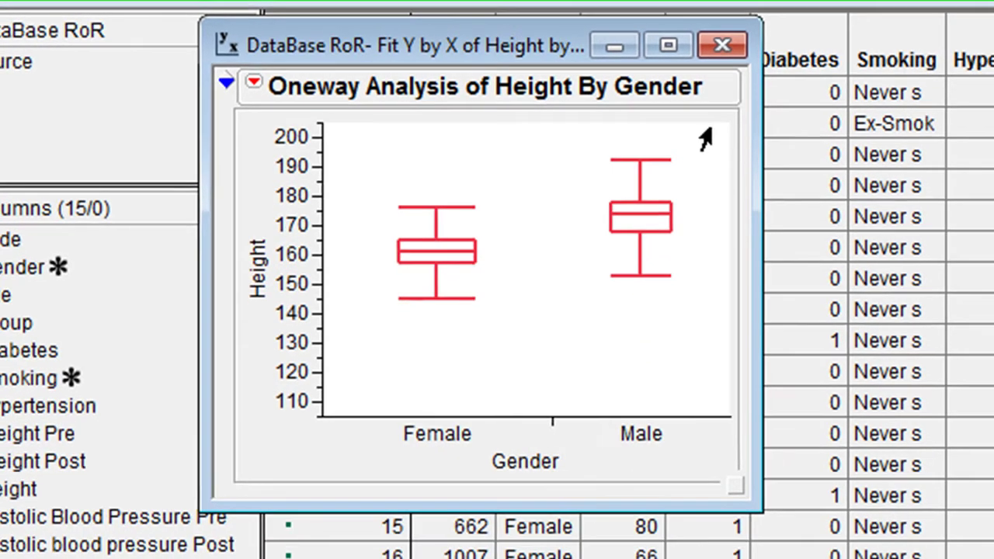
Step: Set the graph's background color to light gray
{"action": "right_click", "coordinate": [431, 346]}
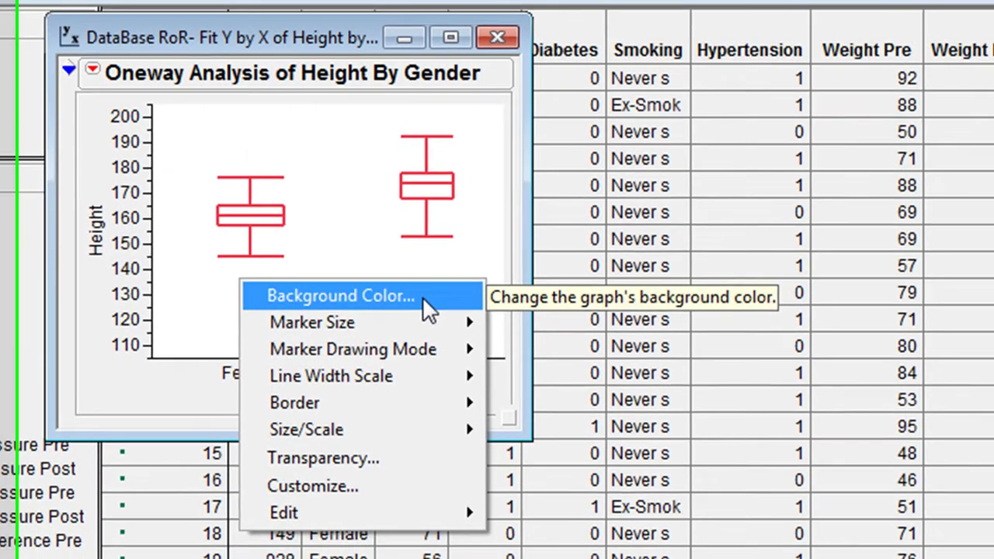
{"action": "left_click", "coordinate": [540, 317]}
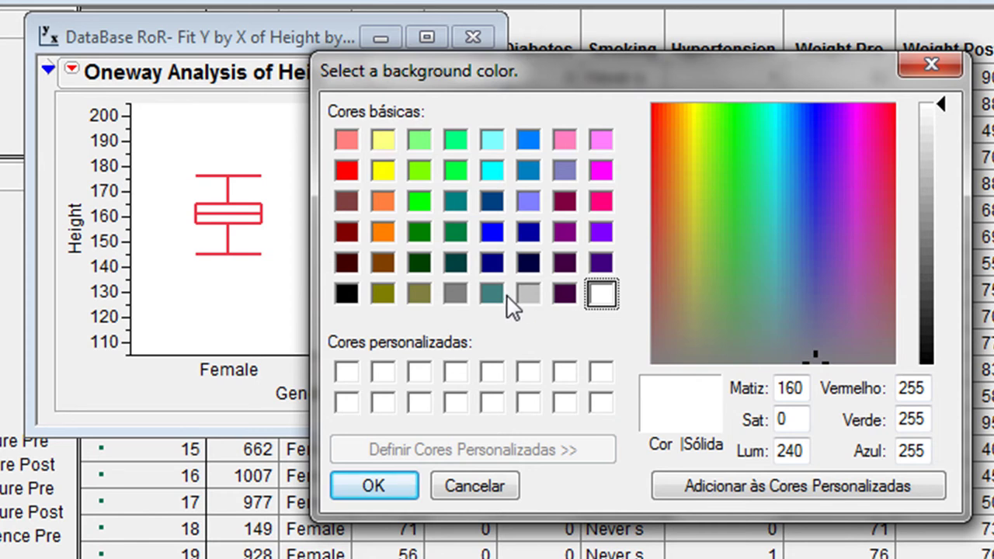
{"action": "left_click", "coordinate": [528, 295]}
{"action": "left_click", "coordinate": [373, 487]}
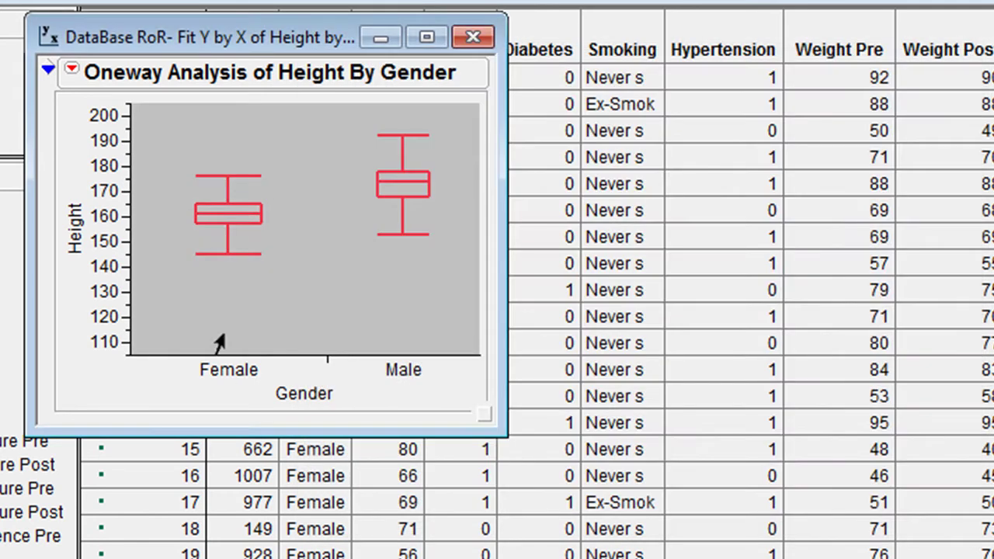
Step: Change the graph's background color back to white
{"action": "right_click", "coordinate": [279, 226]}
{"action": "left_click", "coordinate": [437, 239]}
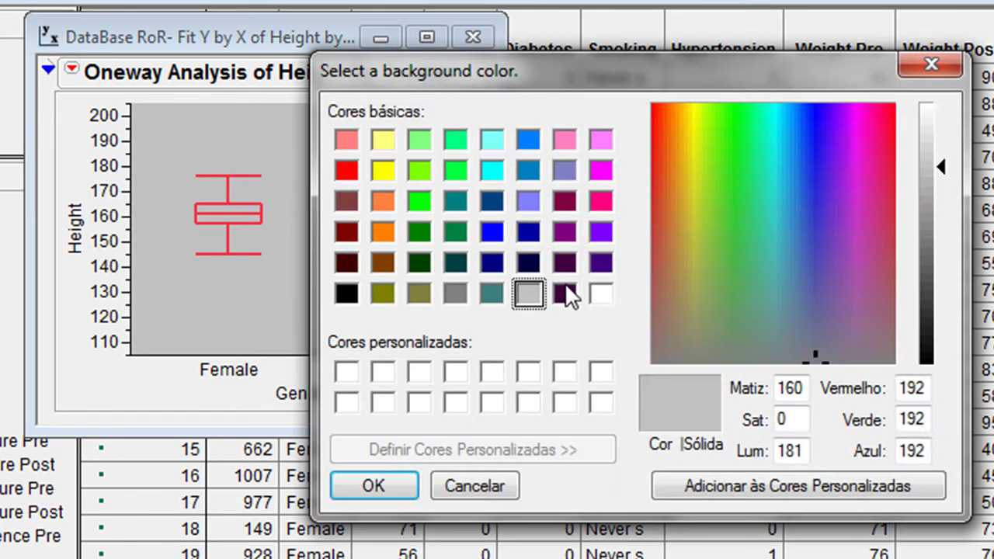
{"action": "left_click", "coordinate": [602, 294]}
{"action": "left_click", "coordinate": [365, 486]}
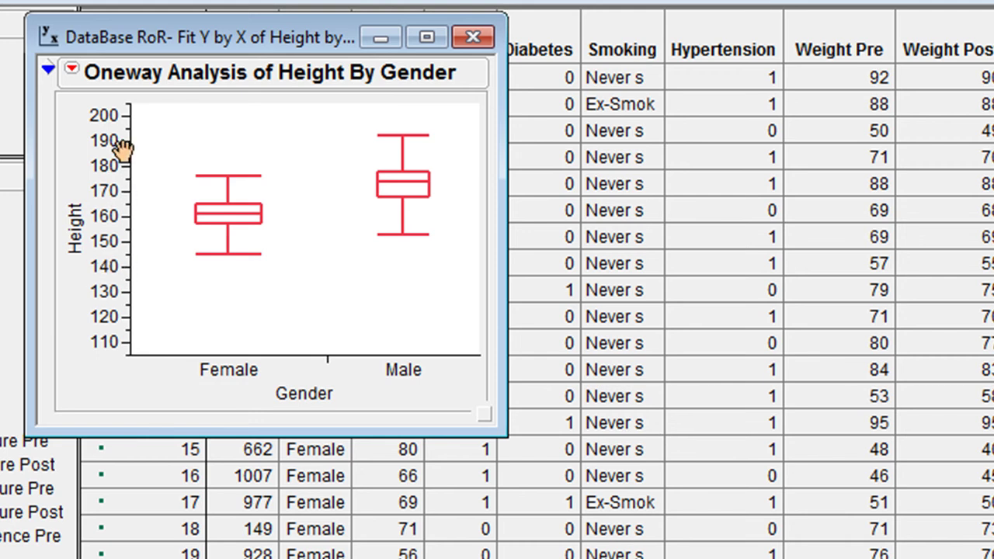
Step: Set the Height axis range to a minimum of 140 and a maximum of 200
{"action": "double_click", "coordinate": [100, 205]}
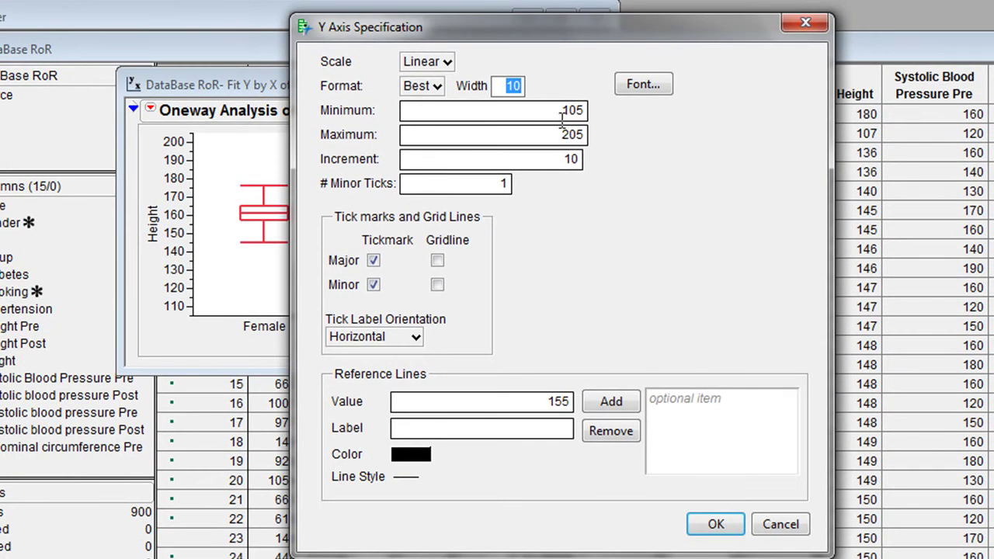
{"action": "left_click_drag", "start_coordinate": [563, 116], "coordinate": [578, 113]}
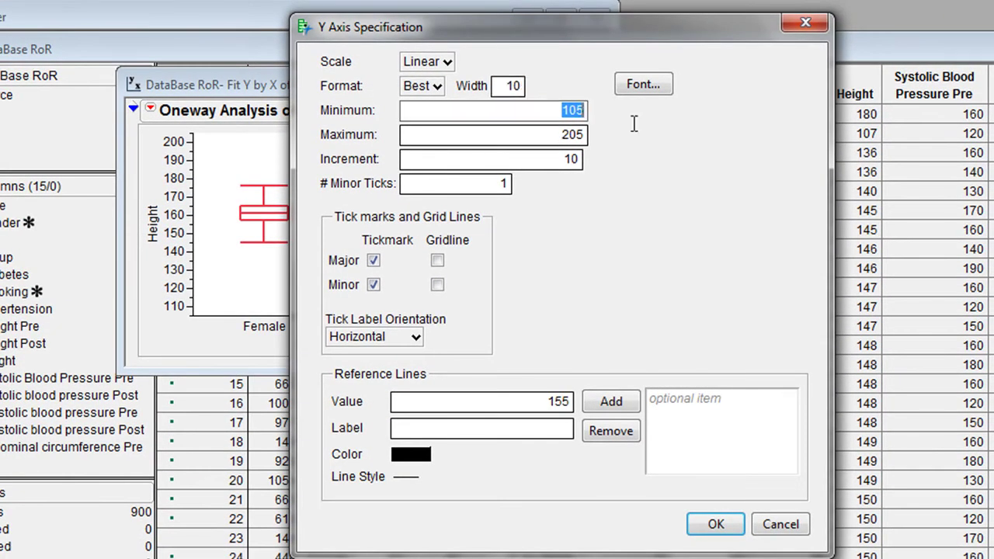
{"action": "type", "text": "1"}
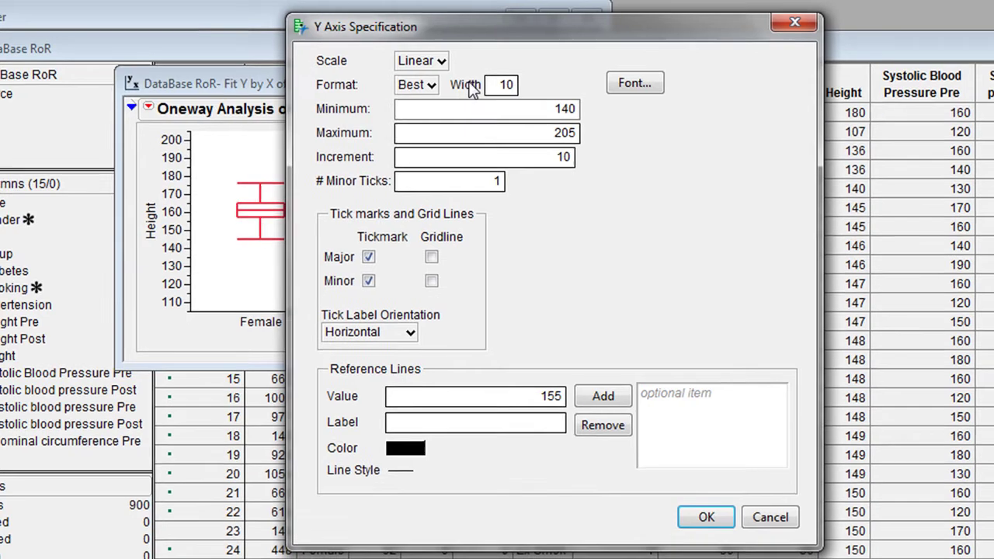
{"action": "left_click_drag", "start_coordinate": [330, 27], "coordinate": [515, 23]}
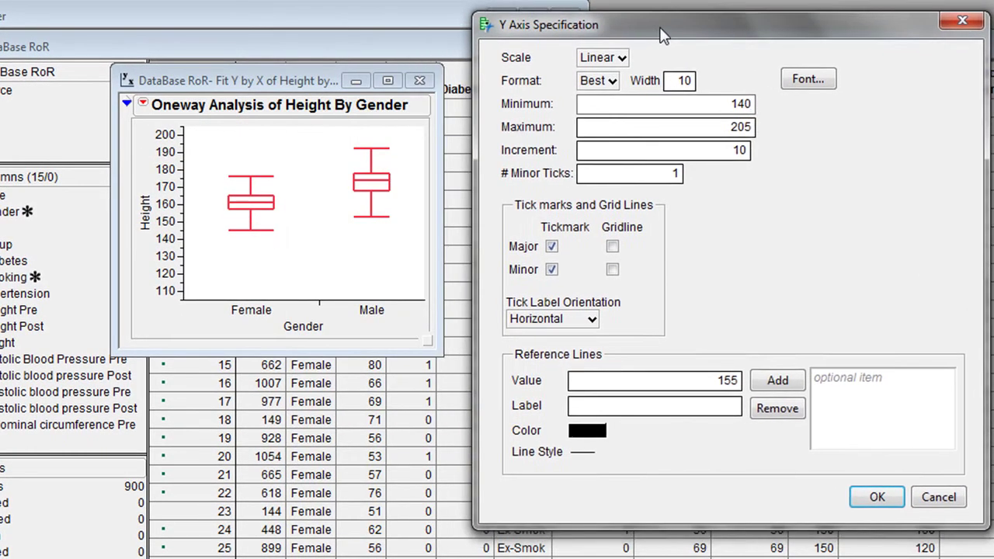
{"action": "left_click_drag", "start_coordinate": [735, 141], "coordinate": [703, 140]}
{"action": "type", "text": "2"}
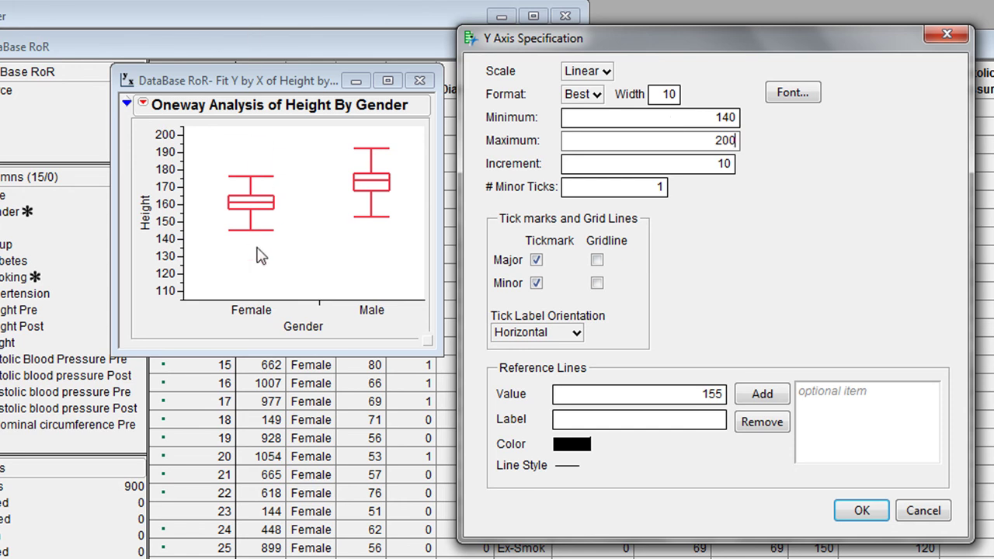
{"action": "left_click", "coordinate": [862, 510]}
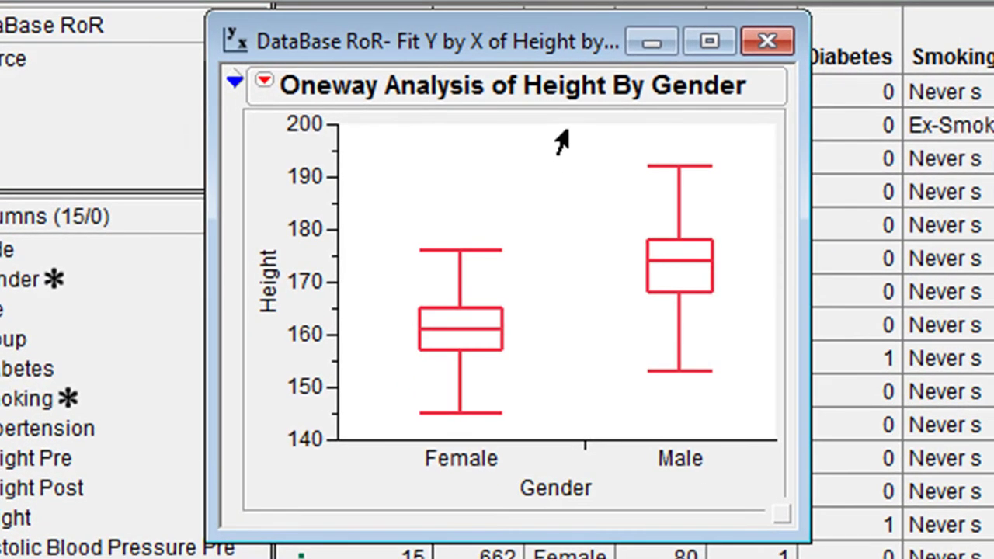
Step: Rename the vertical axis title as "Height (cm)"
{"action": "double_click", "coordinate": [270, 301]}
{"action": "left_click", "coordinate": [341, 269]}
{"action": "type", "text": "(cm)"}
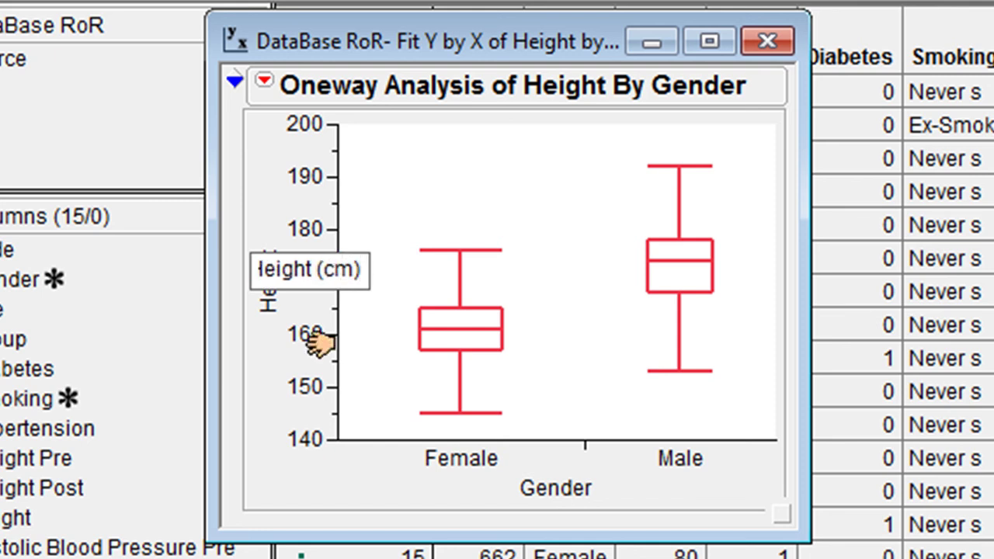
{"action": "left_click", "coordinate": [642, 482]}
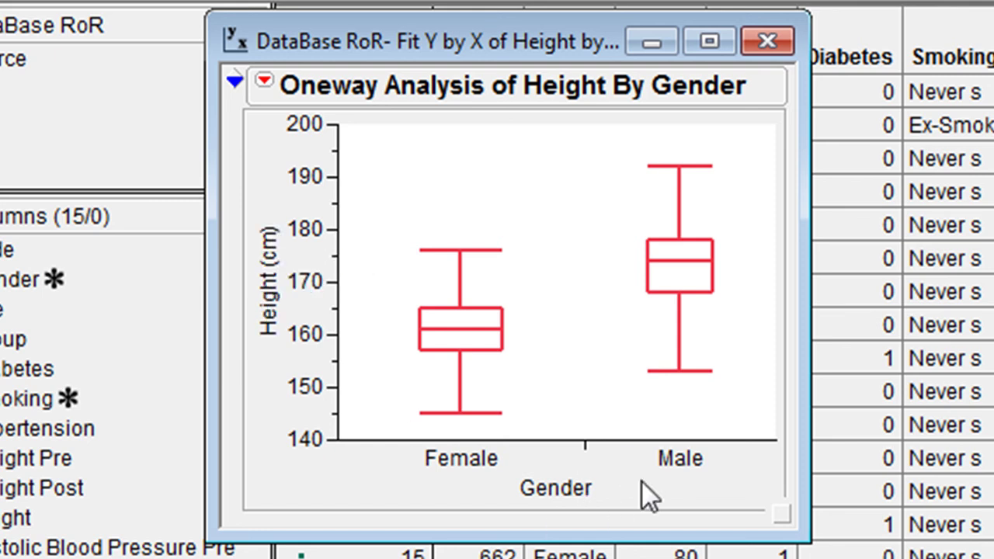